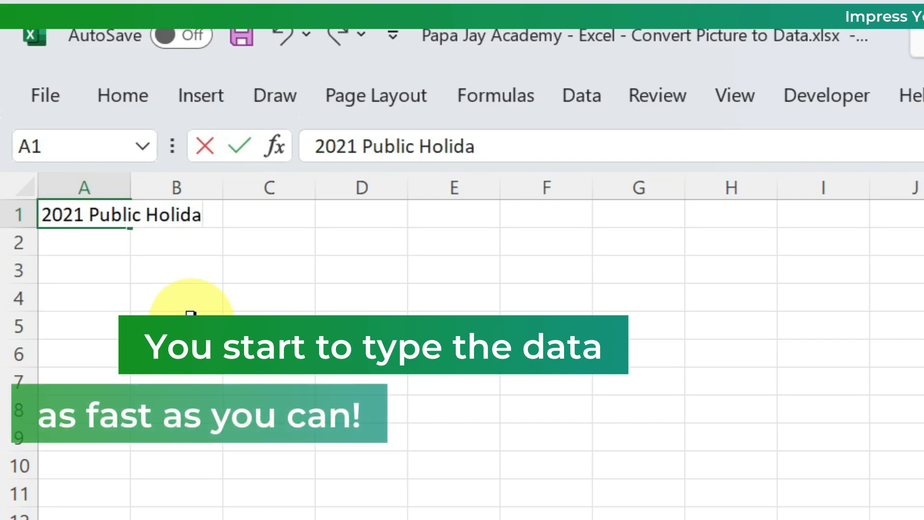
Step: Confirm the title "2021 Public Holiday and Centre Closure Dates" in A1 and enter the headers School Term, Date, Day, Event and Remarks in row 2
{"action": "key", "text": "Return"}
{"action": "type", "text": "School Term"}
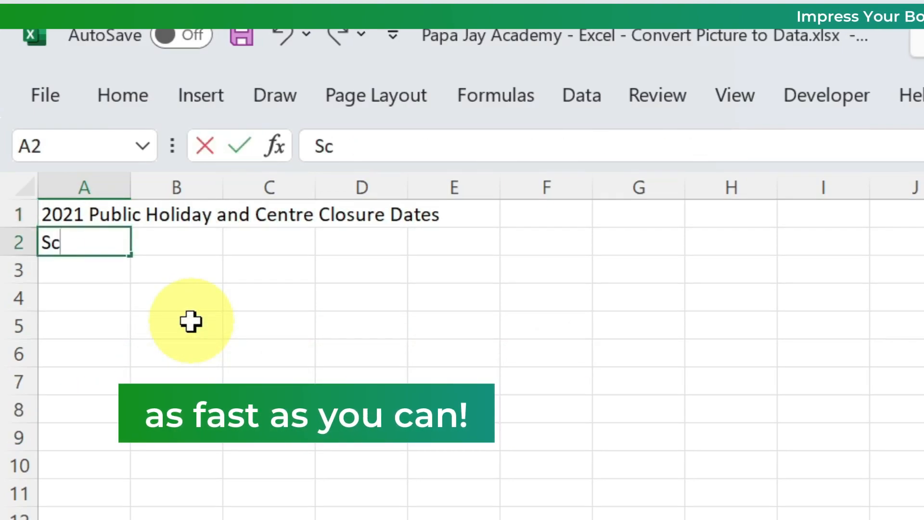
{"action": "key", "text": "Tab"}
{"action": "type", "text": "Date"}
{"action": "key", "text": "Tab"}
{"action": "type", "text": "Day"}
{"action": "key", "text": "Tab"}
{"action": "type", "text": "EeRema"}
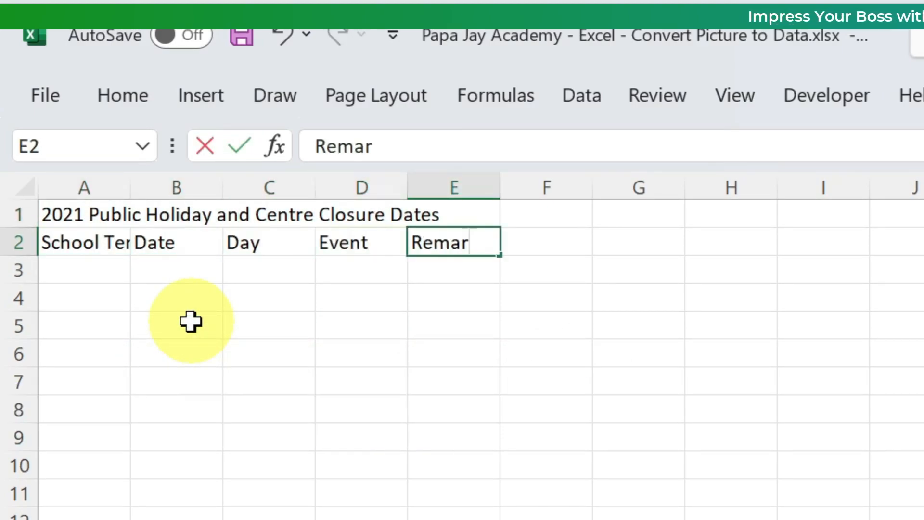
{"action": "type", "text": "rks"}
{"action": "key", "text": "Return"}
Step: Fill row 3 with Term 1, 1 January, Friday, New Year's Day and Gazetted Public Holiday
{"action": "type", "text": "Term 1"}
{"action": "key", "text": "Tab"}
{"action": "type", "text": "1 January"}
{"action": "key", "text": "Tab"}
{"action": "type", "text": "Frid"}
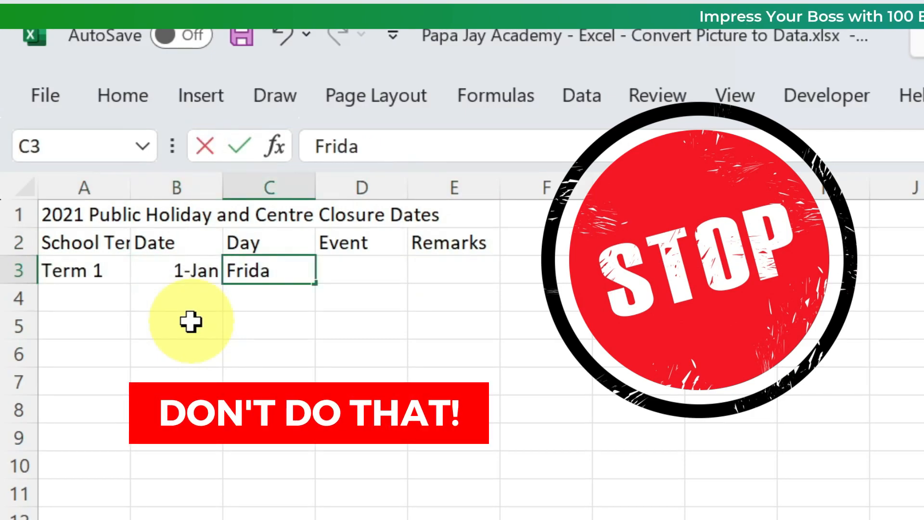
{"action": "type", "text": "New Year's Day"}
{"action": "key", "text": "Tab"}
{"action": "type", "text": "Gazett"}
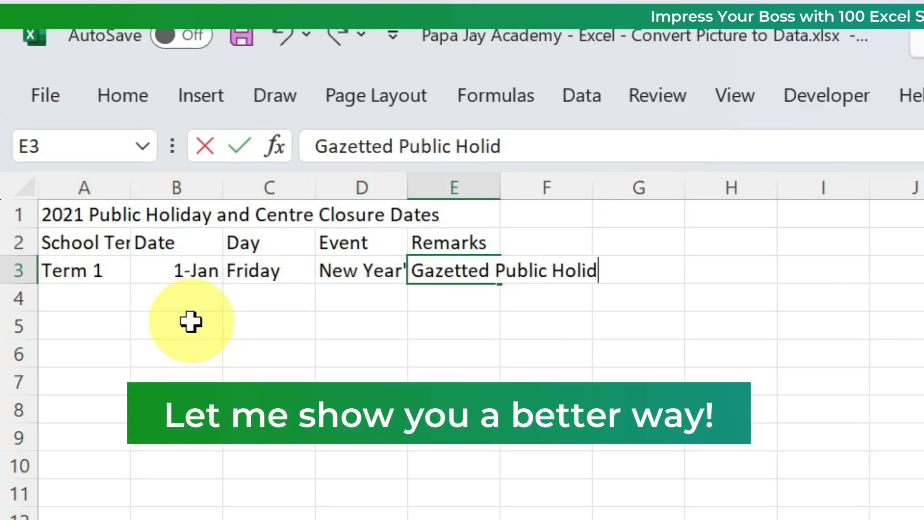
Step: Fill row 4 with 11-Feb, Thursday, Chinese New Year (eve) and a remark beginning "Centre will"
{"action": "key", "text": "Tab"}
{"action": "type", "text": "Thurs"}
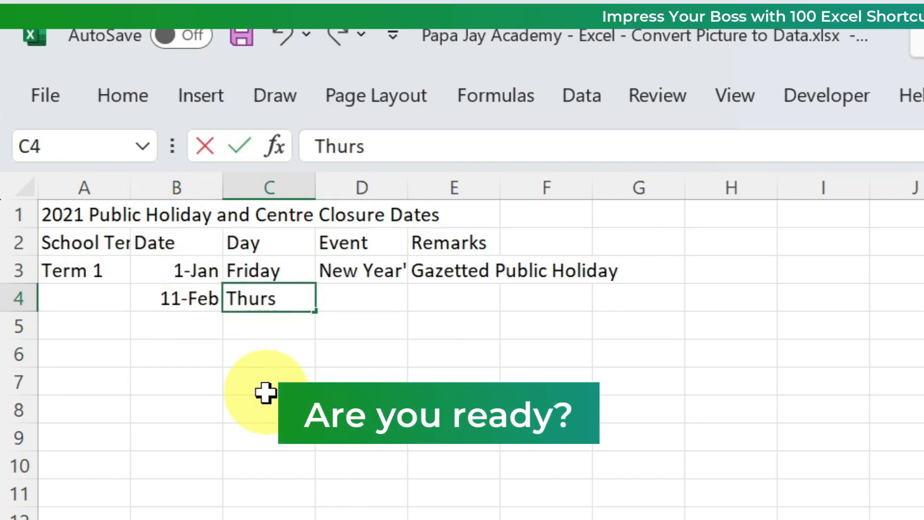
{"action": "type", "text": "day"}
{"action": "key", "text": "Tab"}
{"action": "type", "text": "Chinese New Year (eve)"}
{"action": "key", "text": "Tab"}
{"action": "type", "text": "Centre will"}
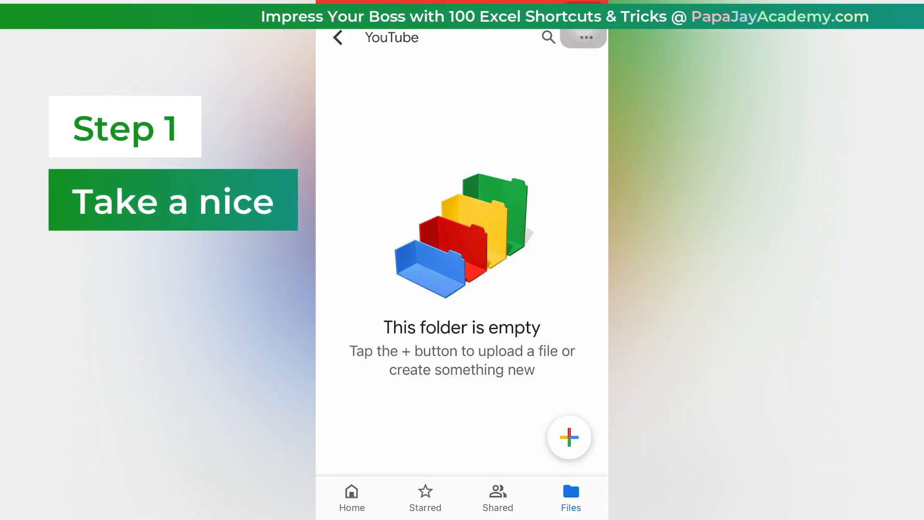
Step: In the phone's Google Drive app, photograph the printed holiday table and upload the photo to the YouTube folder
{"action": "left_click", "coordinate": [570, 437]}
{"action": "left_click", "coordinate": [559, 370]}
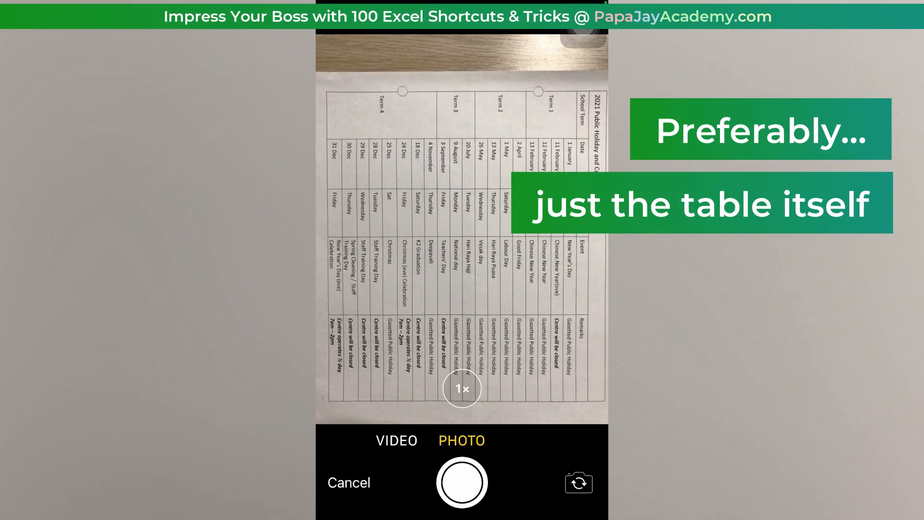
{"action": "left_click", "coordinate": [463, 482]}
{"action": "left_click", "coordinate": [568, 490]}
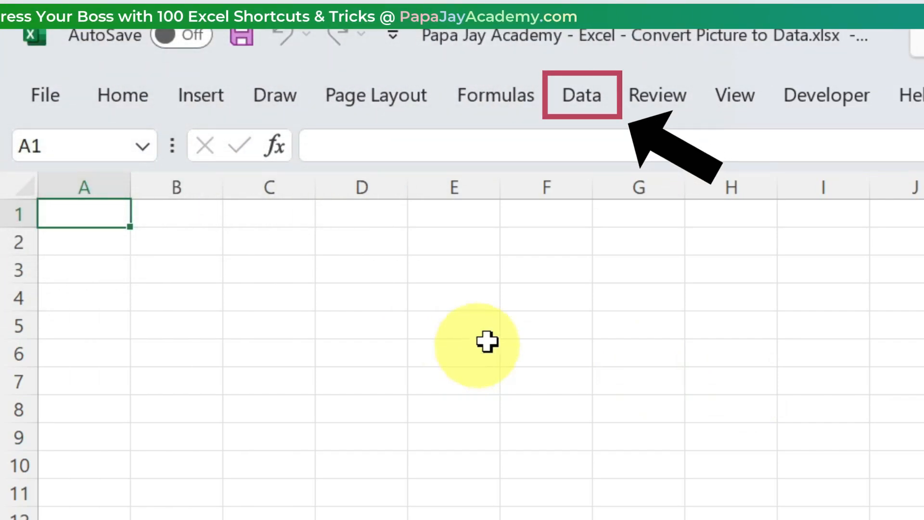
Step: In Excel, import data from the picture file IMG_7218.JPG in the YouTube folder
{"action": "left_click", "coordinate": [596, 120]}
{"action": "left_click", "coordinate": [177, 142]}
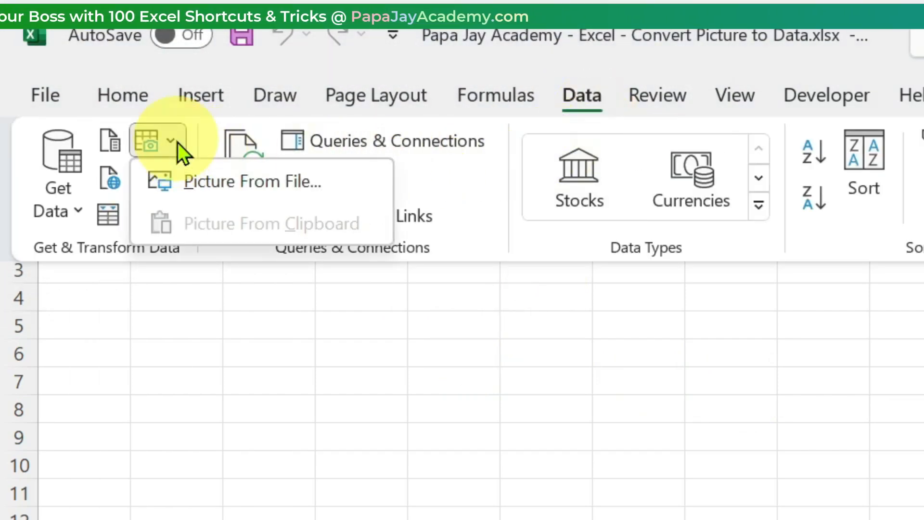
{"action": "left_click", "coordinate": [190, 179]}
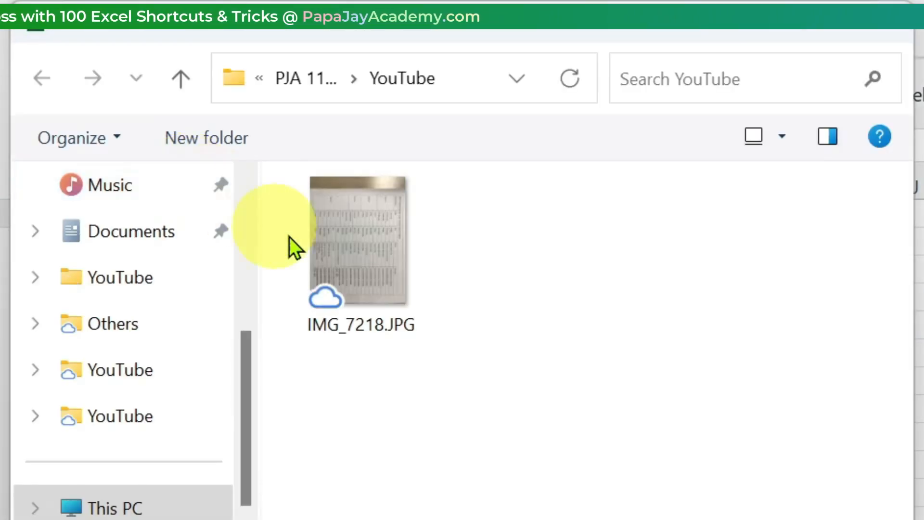
{"action": "double_click", "coordinate": [363, 282]}
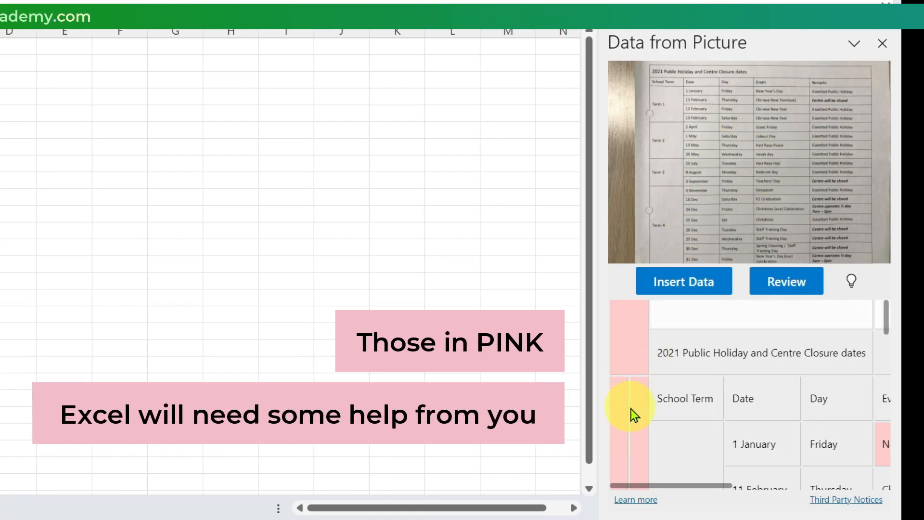
Step: Check the recognized table, start the review of flagged items and accept the first five, through "New Year's Day" and "Teachers' Day"
{"action": "left_click_drag", "start_coordinate": [666, 486], "coordinate": [813, 489]}
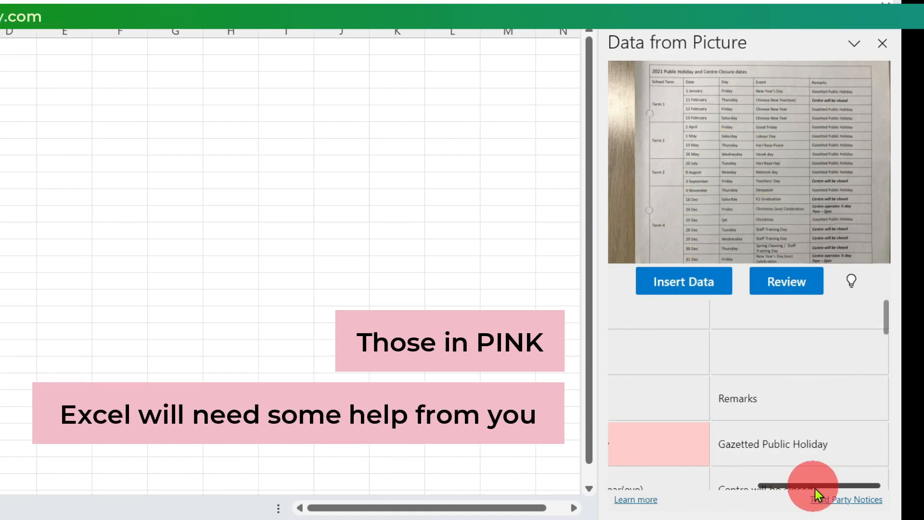
{"action": "scroll", "coordinate": [808, 437], "scroll_direction": "down", "scroll_amount": 5}
{"action": "scroll", "coordinate": [804, 424], "scroll_direction": "down", "scroll_amount": 4}
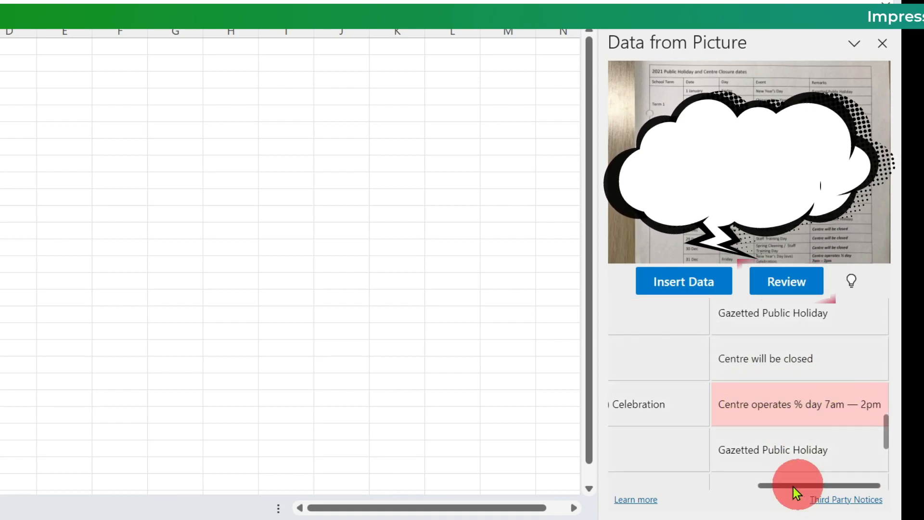
{"action": "left_click_drag", "start_coordinate": [799, 487], "coordinate": [650, 486]}
{"action": "scroll", "coordinate": [709, 442], "scroll_direction": "up", "scroll_amount": 9}
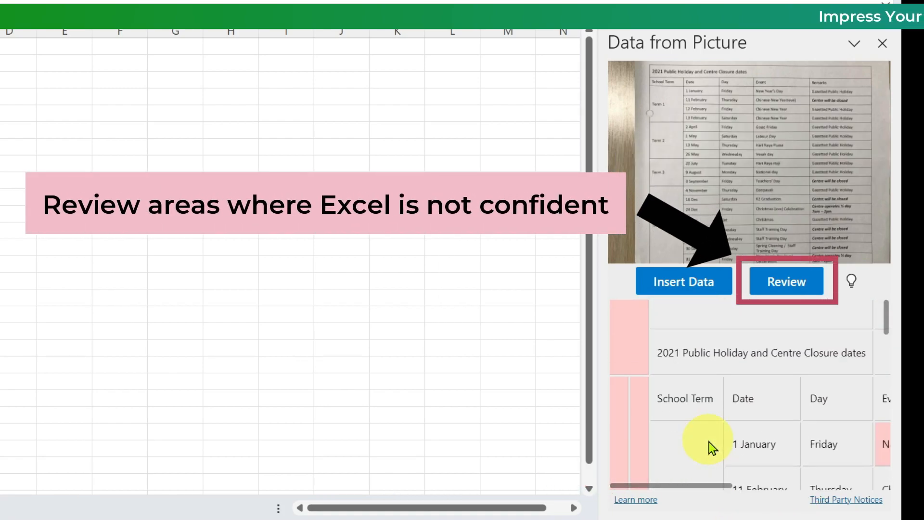
{"action": "left_click", "coordinate": [783, 286]}
{"action": "left_click", "coordinate": [718, 405]}
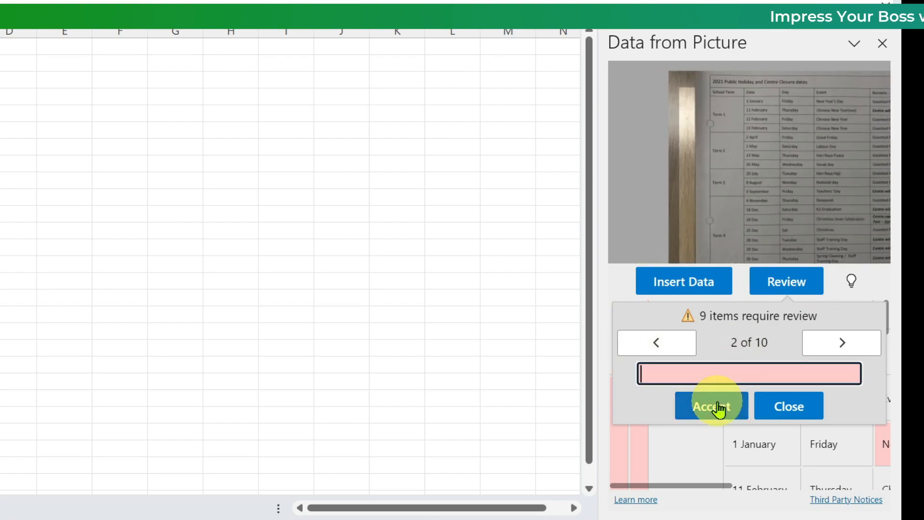
{"action": "left_click", "coordinate": [718, 407]}
{"action": "left_click", "coordinate": [718, 407]}
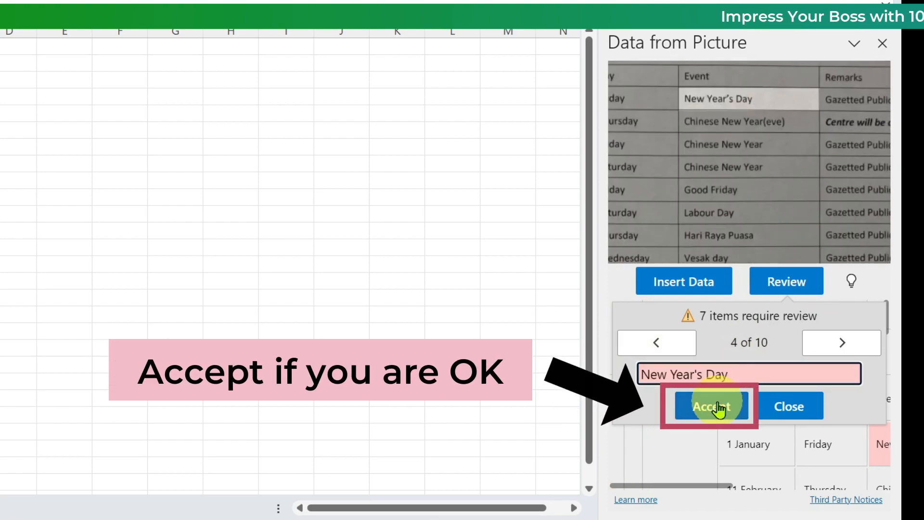
{"action": "left_click", "coordinate": [718, 406]}
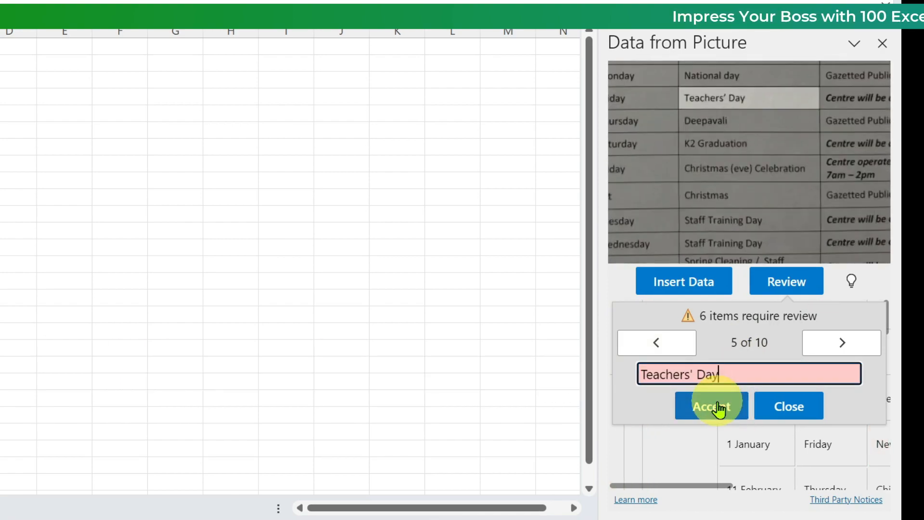
{"action": "left_click", "coordinate": [719, 406]}
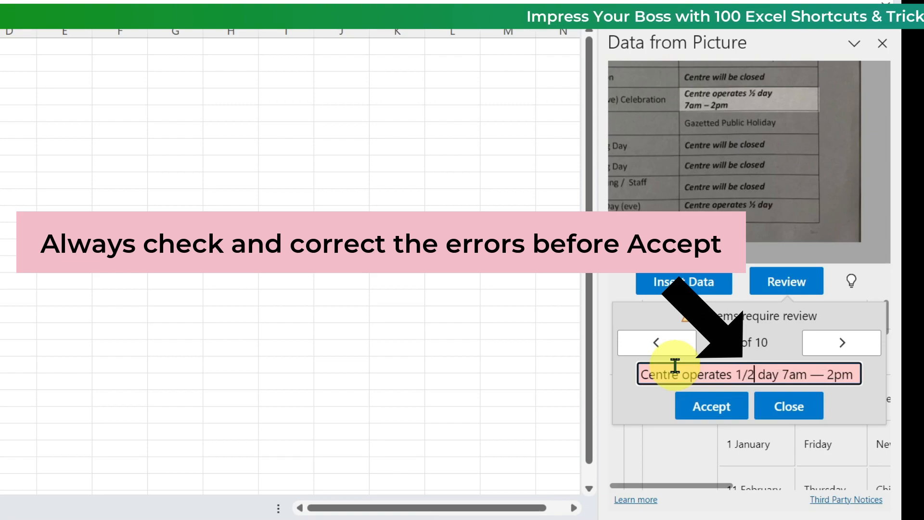
Step: Correct the half-day remarks to "Centre operates 1/2 day 7am — 2pm", accept the remaining flagged items and close the review
{"action": "left_click", "coordinate": [708, 407]}
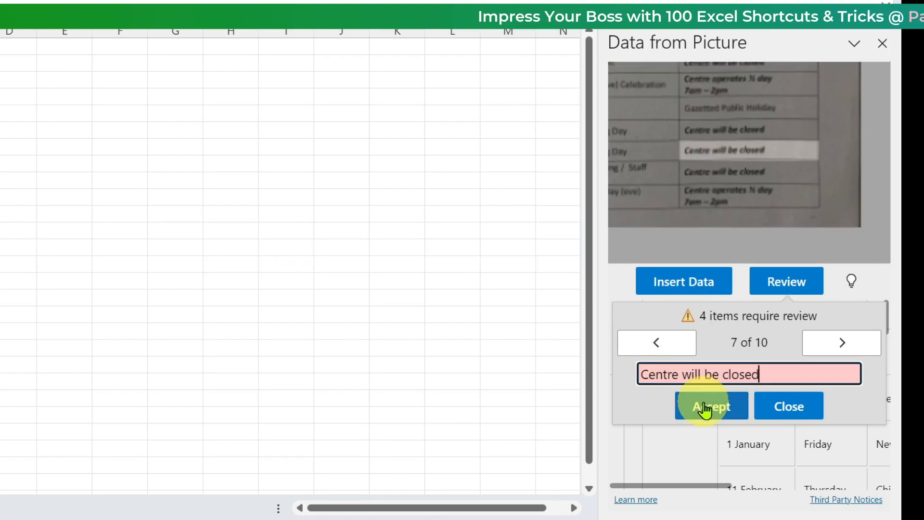
{"action": "left_click", "coordinate": [705, 409]}
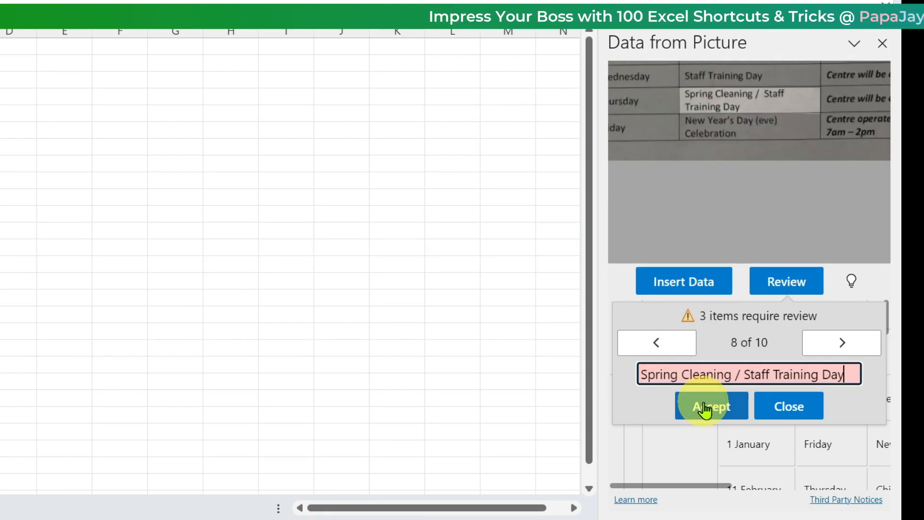
{"action": "left_click", "coordinate": [706, 409]}
{"action": "left_click", "coordinate": [708, 408]}
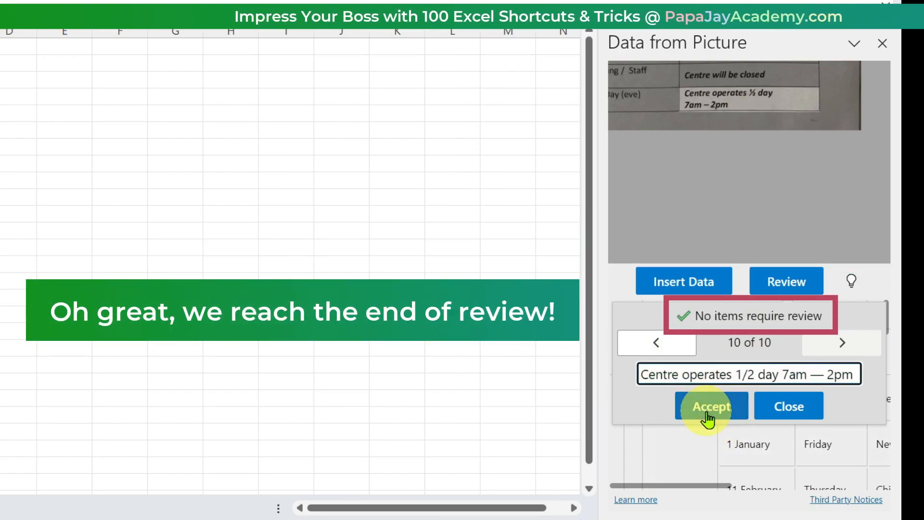
{"action": "left_click", "coordinate": [765, 409]}
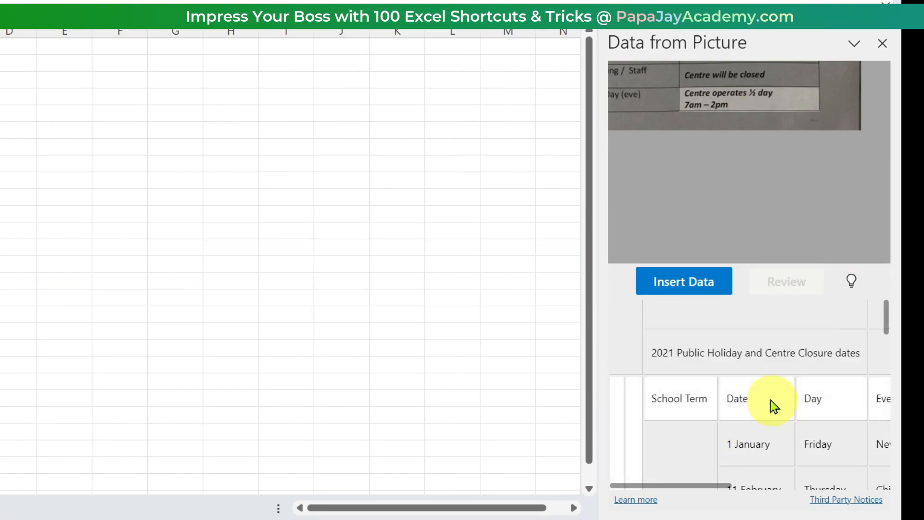
Step: Insert the reviewed data into the worksheet and move the whole table so it starts in cell A1
{"action": "left_click", "coordinate": [692, 286]}
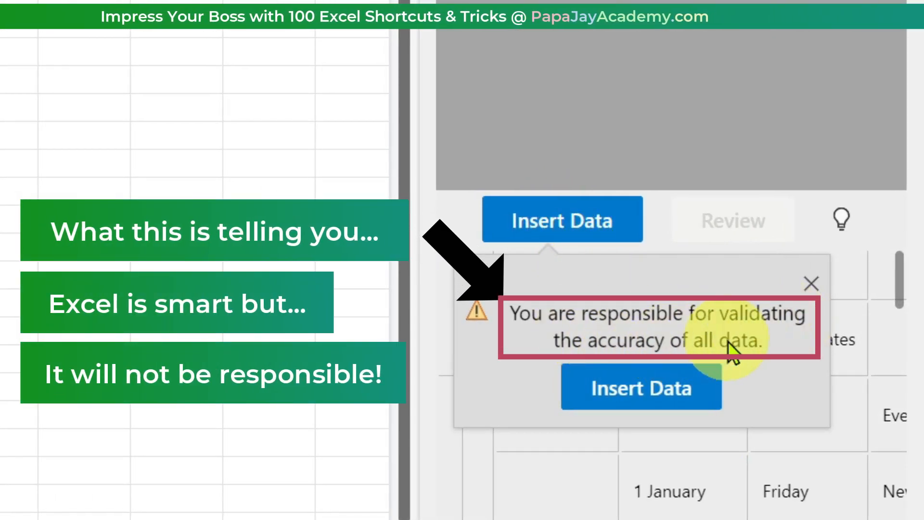
{"action": "left_click", "coordinate": [642, 400]}
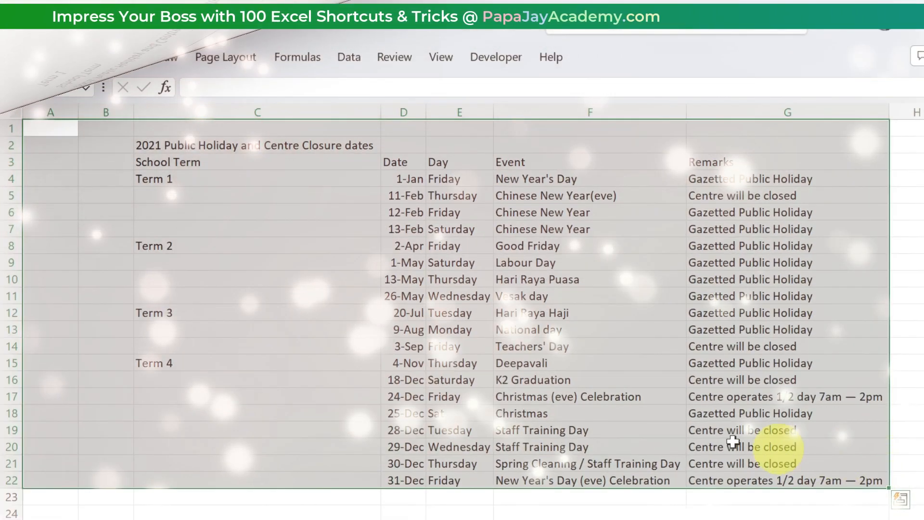
{"action": "left_click", "coordinate": [242, 260]}
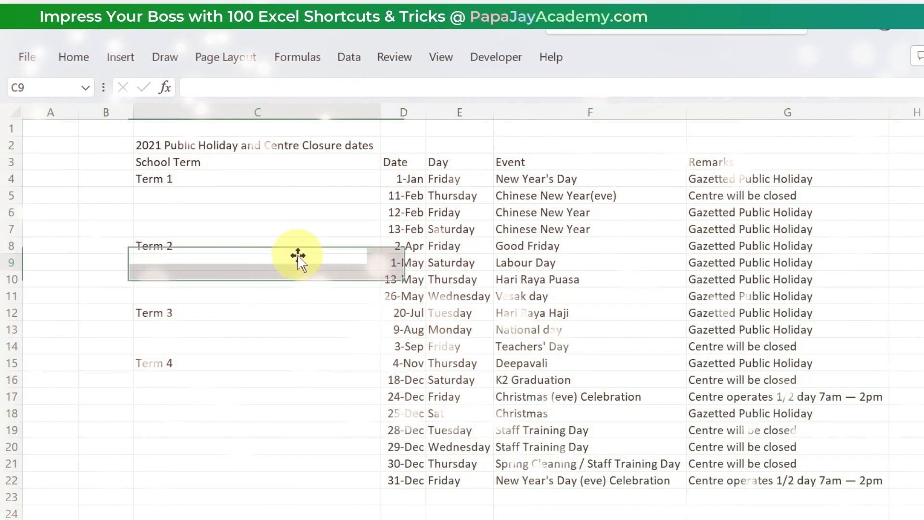
{"action": "left_click", "coordinate": [271, 138]}
{"action": "key", "text": "ctrl+a"}
{"action": "left_click_drag", "start_coordinate": [134, 161], "coordinate": [49, 135]}
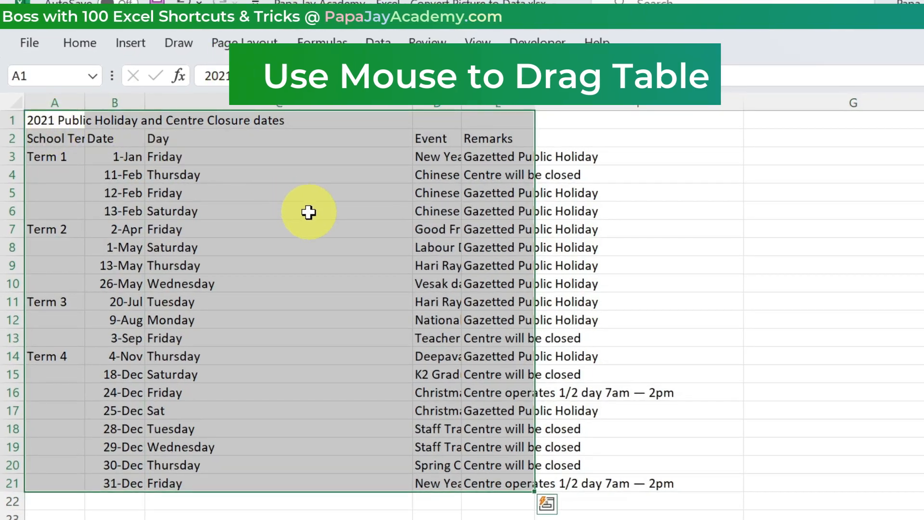
Step: AutoFit the column widths of the table and apply all borders to its cells
{"action": "key", "text": "alt+h"}
{"action": "key", "text": "o"}
{"action": "key", "text": "i"}
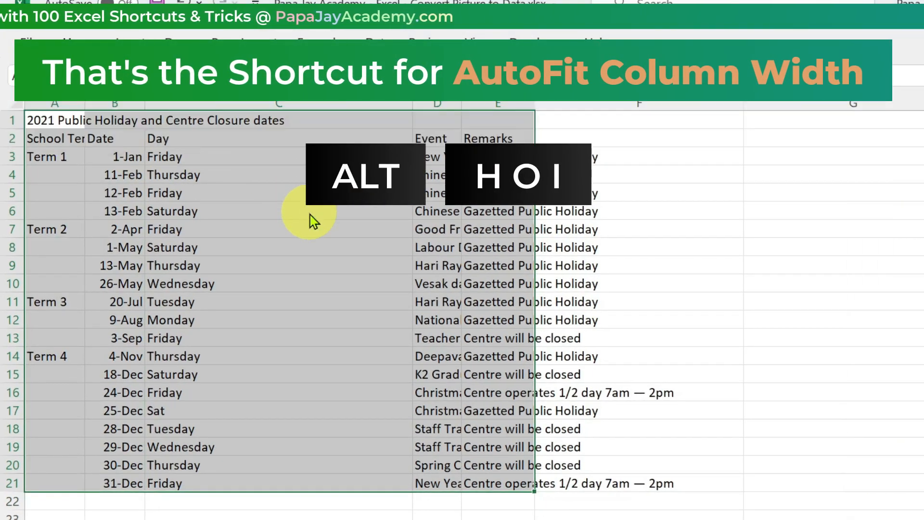
{"action": "key", "text": "alt+h"}
{"action": "key", "text": "b"}
{"action": "key", "text": "a"}
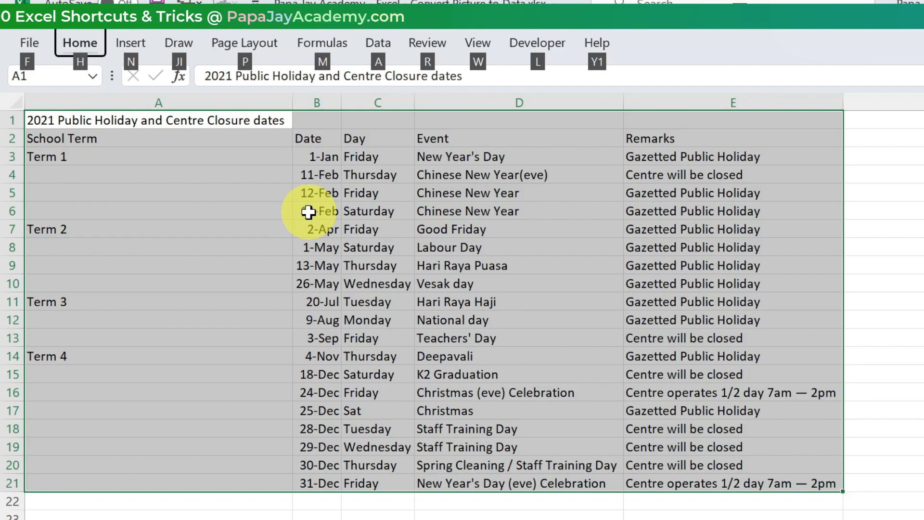
Step: Set the horizontal alignment of the title row A1:E1 to Center Across Selection
{"action": "left_click", "coordinate": [288, 133]}
{"action": "key", "text": "Up"}
{"action": "key", "text": "shift+Right"}
{"action": "key", "text": "shift+Right"}
{"action": "key", "text": "shift+Right"}
{"action": "key", "text": "shift+Right"}
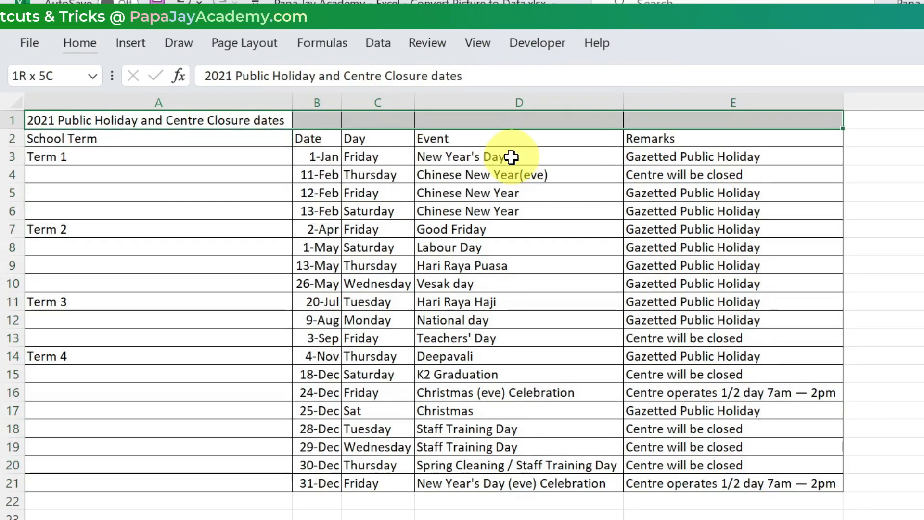
{"action": "key", "text": "ctrl+1"}
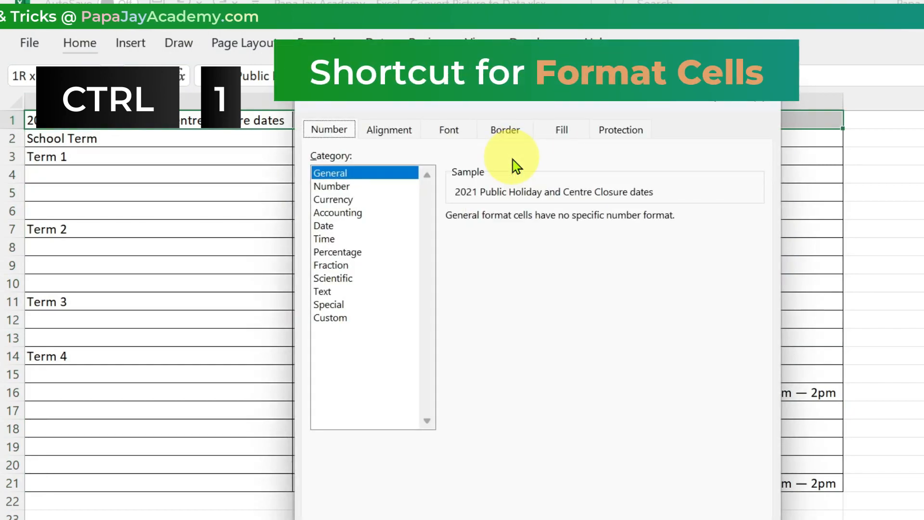
{"action": "key", "text": "ctrl+Tab"}
{"action": "left_click", "coordinate": [383, 249]}
{"action": "left_click", "coordinate": [340, 380]}
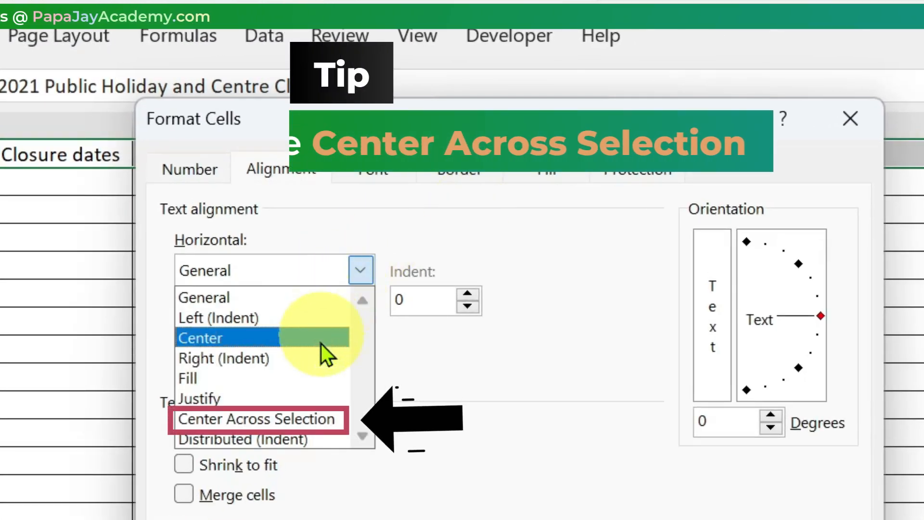
{"action": "left_click", "coordinate": [314, 418]}
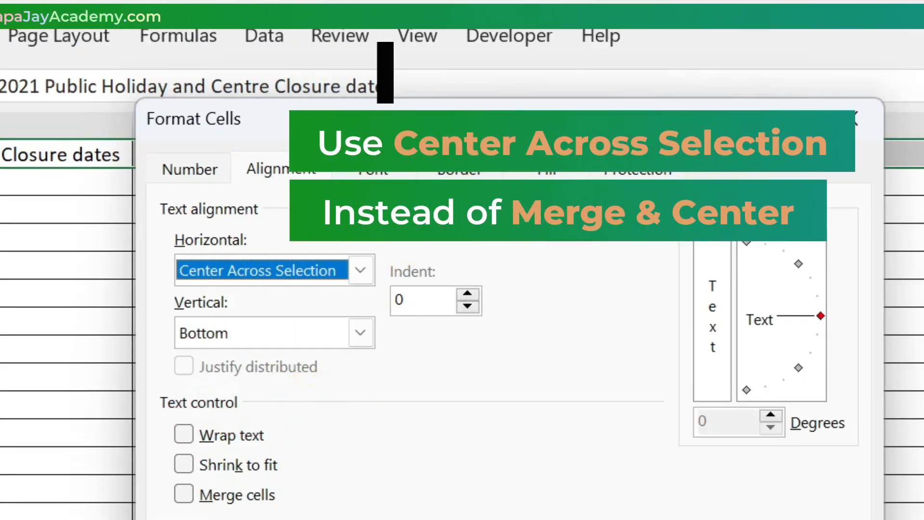
{"action": "key", "text": "Return"}
Step: Merge the Term 1 cells A3:A6 with Merge Cells
{"action": "left_click", "coordinate": [231, 163]}
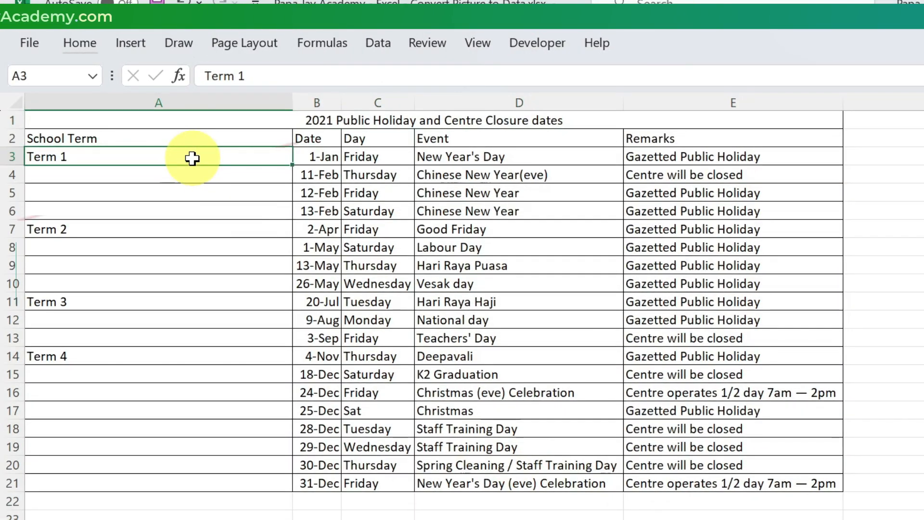
{"action": "key", "text": "shift+Down"}
{"action": "key", "text": "shift+Down"}
{"action": "key", "text": "shift+Down"}
{"action": "key", "text": "h"}
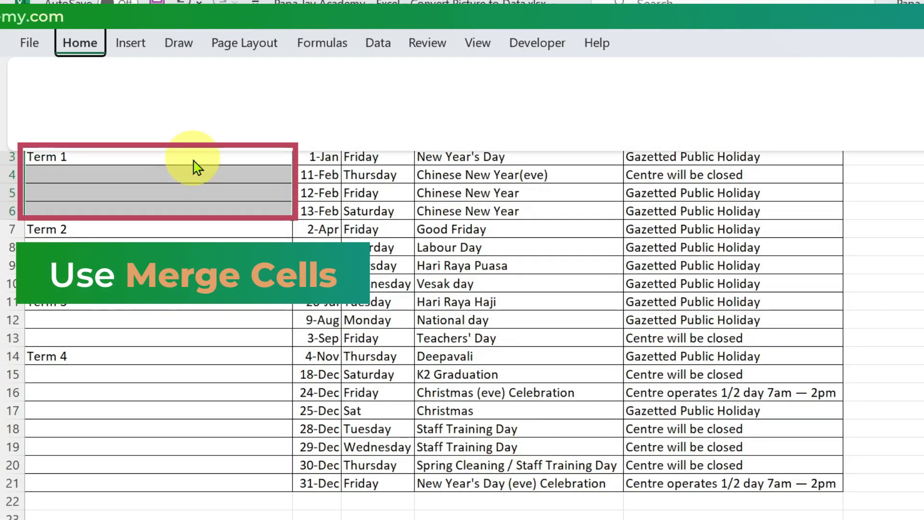
{"action": "left_click", "coordinate": [495, 115]}
{"action": "left_click", "coordinate": [512, 192]}
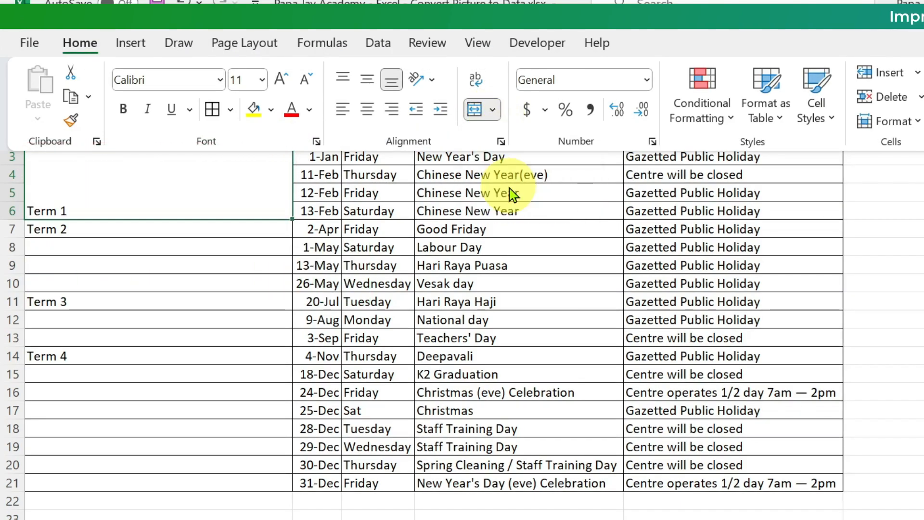
Step: Merge the Term 2 cells A7:A10 with Merge & Center's plain Merge Cells option
{"action": "key", "text": "Down"}
{"action": "key", "text": "Down"}
{"action": "key", "text": "Down"}
{"action": "key", "text": "Down"}
{"action": "left_click", "coordinate": [254, 234]}
{"action": "key", "text": "shift+Down"}
{"action": "key", "text": "shift+Down"}
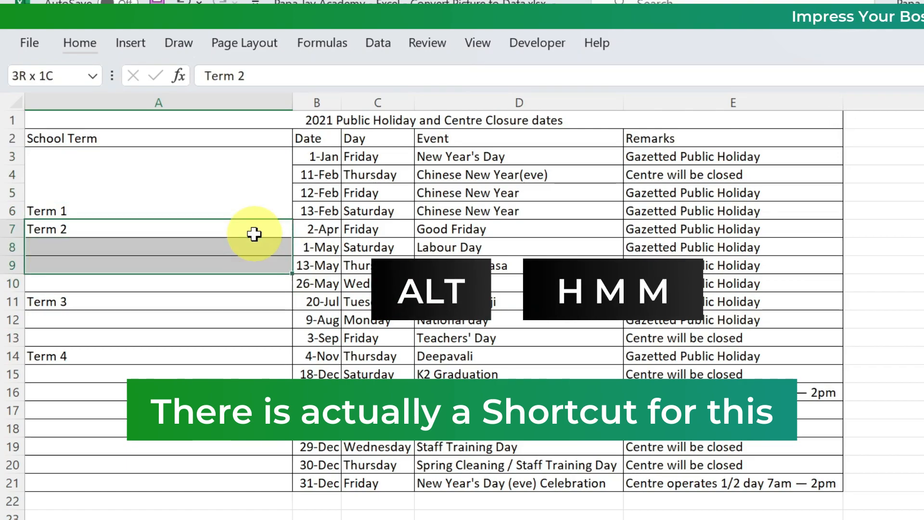
{"action": "key", "text": "h"}
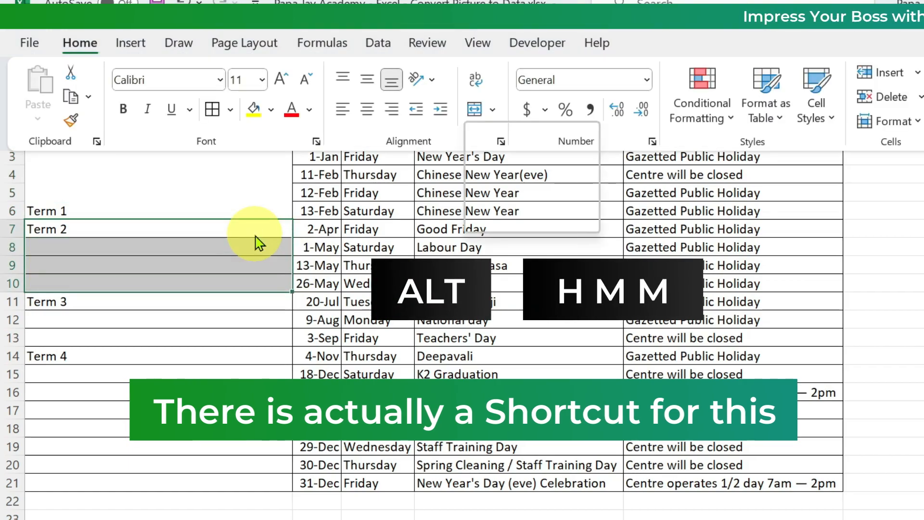
{"action": "key", "text": "m"}
{"action": "key", "text": "m"}
Step: Merge the Term 3 cells A11:A13 with Merge Cells
{"action": "key", "text": "Down"}
{"action": "key", "text": "shift+Down"}
{"action": "key", "text": "shift+Down"}
{"action": "key", "text": "alt+h"}
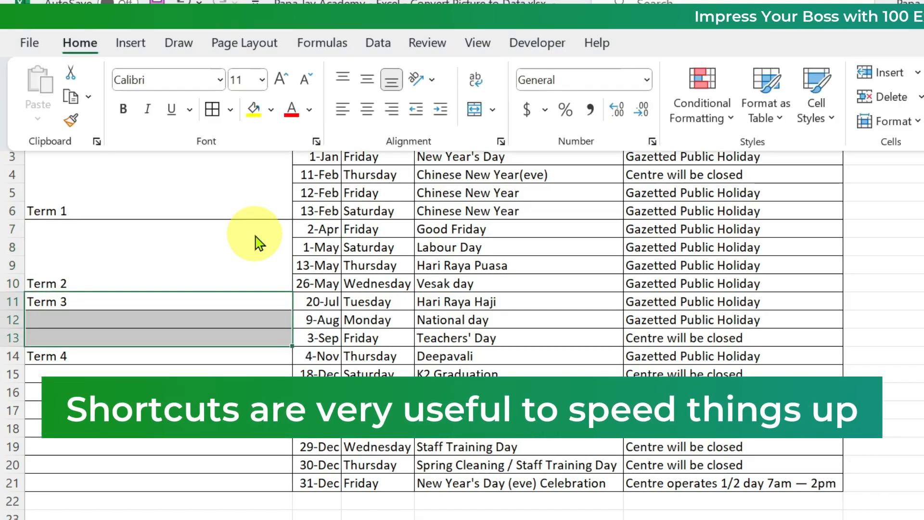
{"action": "key", "text": "m"}
{"action": "key", "text": "m"}
Step: Merge the Term 4 cells A14:A21 with Merge Cells
{"action": "key", "text": "Down"}
{"action": "key", "text": "shift+Down"}
{"action": "key", "text": "shift+Down"}
{"action": "key", "text": "shift+Down"}
{"action": "key", "text": "shift+Down"}
{"action": "key", "text": "shift+Down"}
{"action": "key", "text": "shift+Down"}
{"action": "key", "text": "shift+Down"}
{"action": "key", "text": "alt"}
{"action": "key", "text": "h"}
{"action": "key", "text": "m"}
{"action": "key", "text": "m"}
Step: AutoFit the width of the School Term column A
{"action": "key", "text": "Up"}
{"action": "key", "text": "Up"}
{"action": "key", "text": "ctrl+space"}
{"action": "key", "text": "alt"}
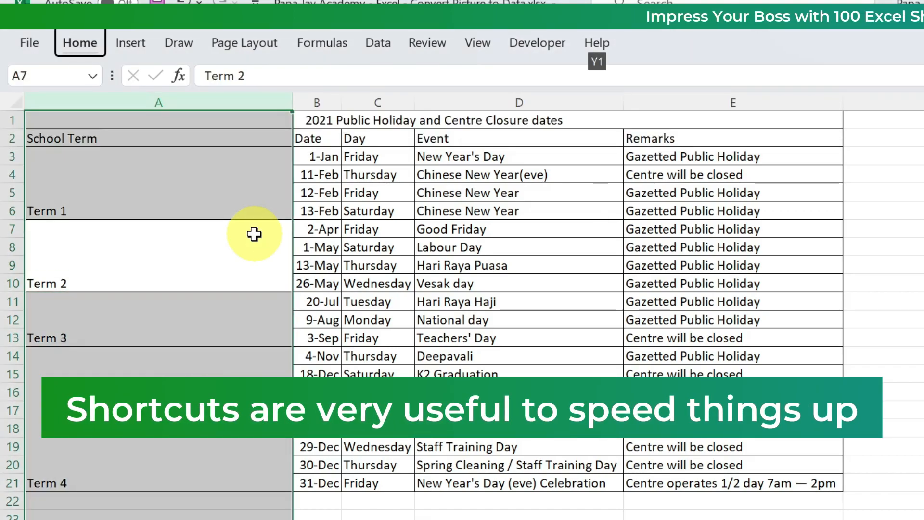
{"action": "key", "text": "h"}
{"action": "key", "text": "o"}
{"action": "key", "text": "i"}
Step: Apply the custom number format "d mmmm" to the dates in B3:B21
{"action": "key", "text": "Right"}
{"action": "key", "text": "Up"}
{"action": "key", "text": "Up"}
{"action": "key", "text": "Up"}
{"action": "key", "text": "Up"}
{"action": "key", "text": "Up"}
{"action": "key", "text": "Up"}
{"action": "key", "text": "Up"}
{"action": "key", "text": "ctrl+shift+Down"}
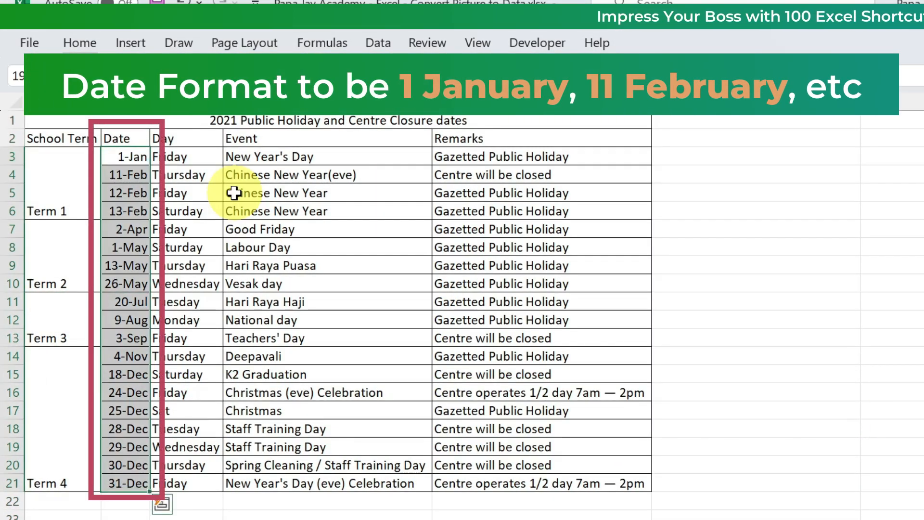
{"action": "key", "text": "ctrl+1"}
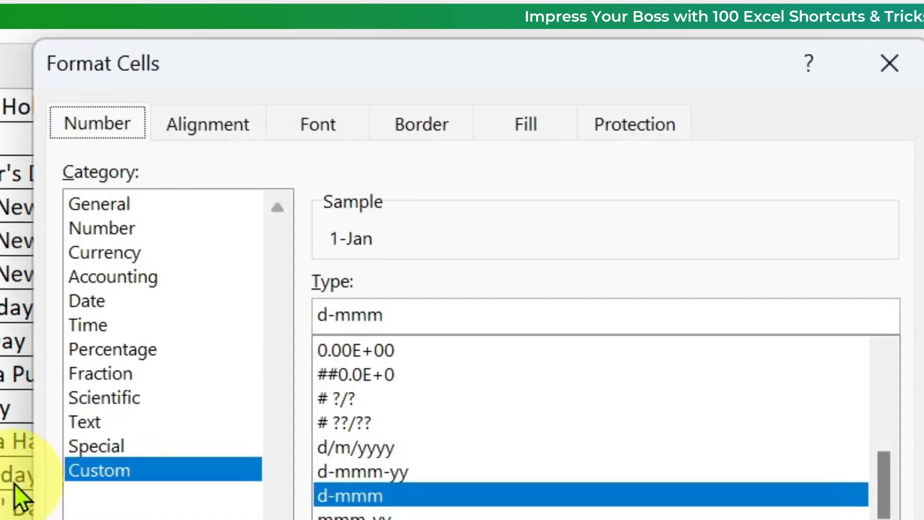
{"action": "left_click", "coordinate": [379, 317]}
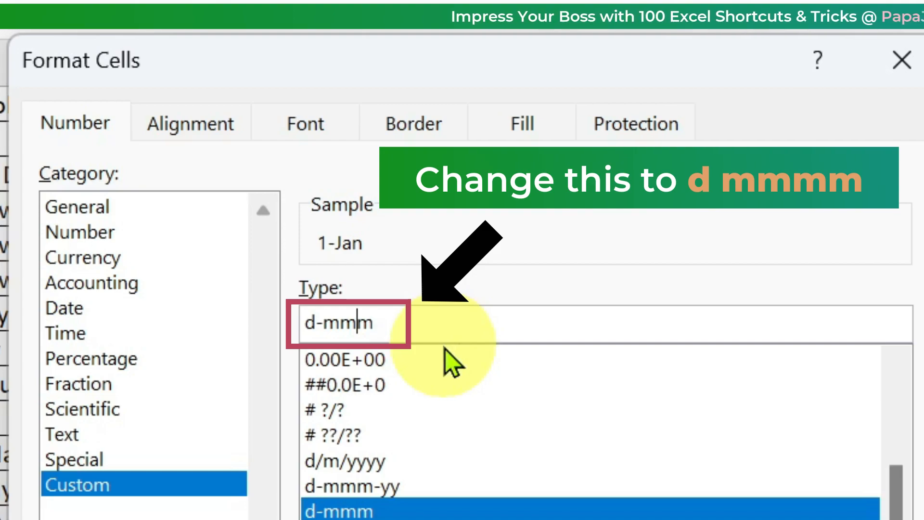
{"action": "key", "text": "BackSpace"}
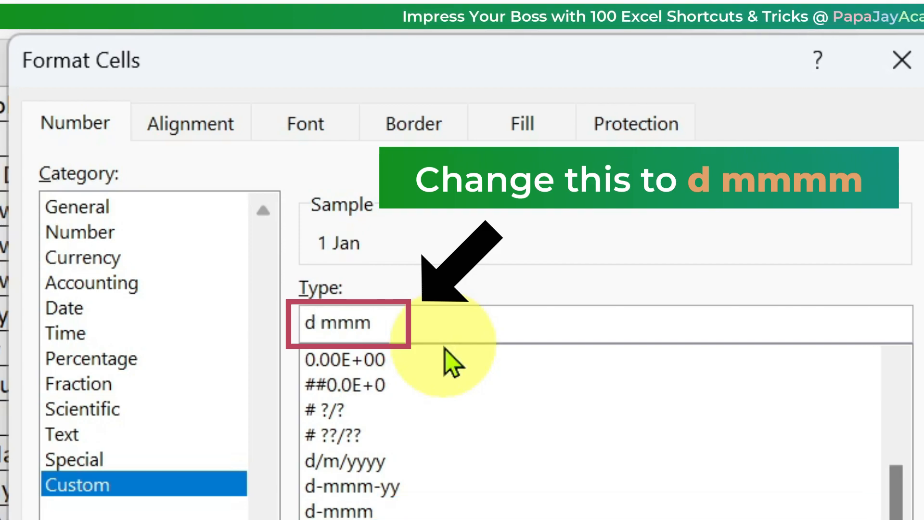
{"action": "type", "text": "m"}
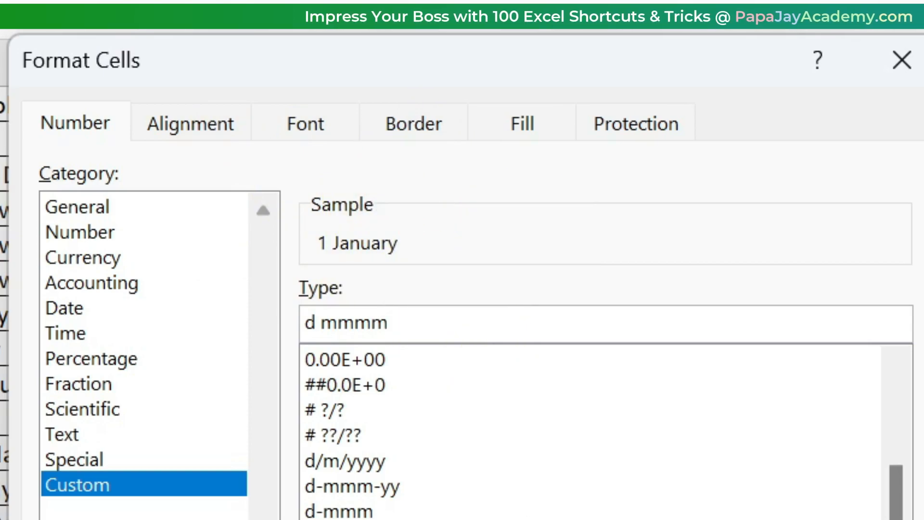
{"action": "key", "text": "Return"}
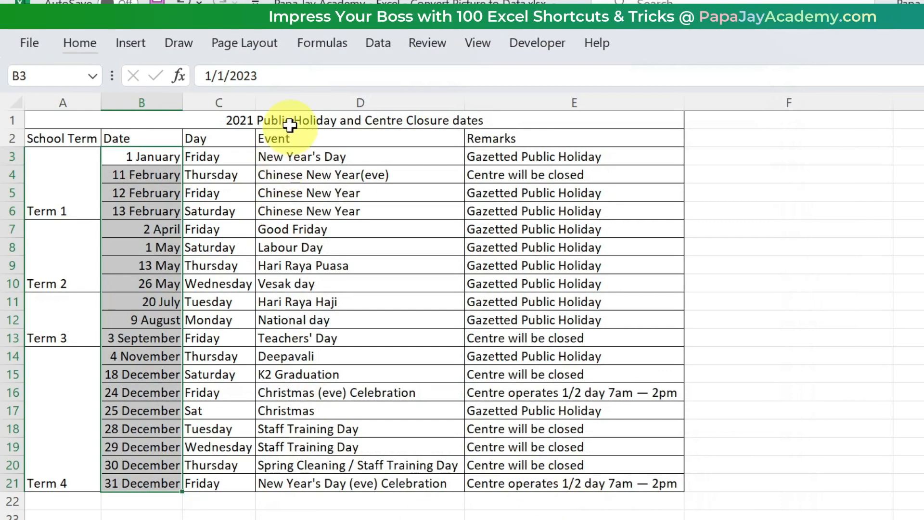
Step: Make the title in row 1 and the column headings A2:E2 bold
{"action": "left_click", "coordinate": [289, 125]}
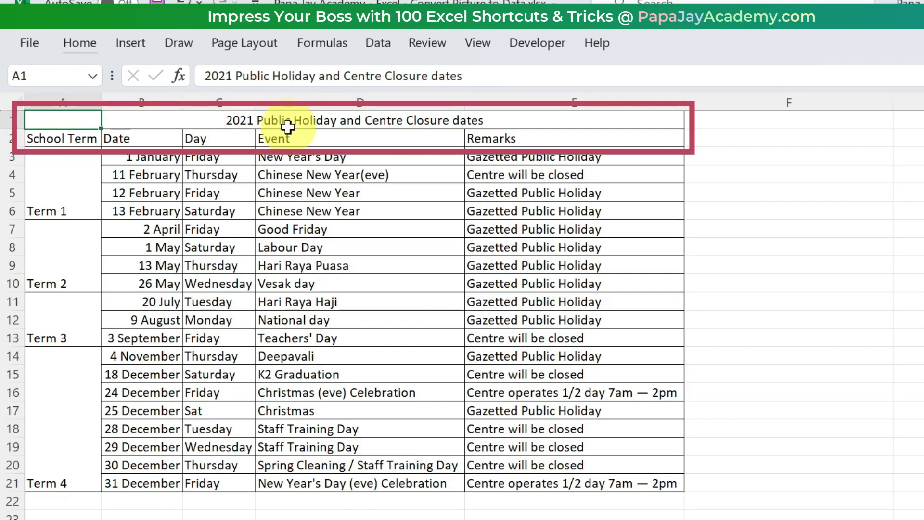
{"action": "key", "text": "ctrl+b"}
{"action": "key", "text": "ctrl+shift+Right"}
{"action": "key", "text": "ctrl+b"}
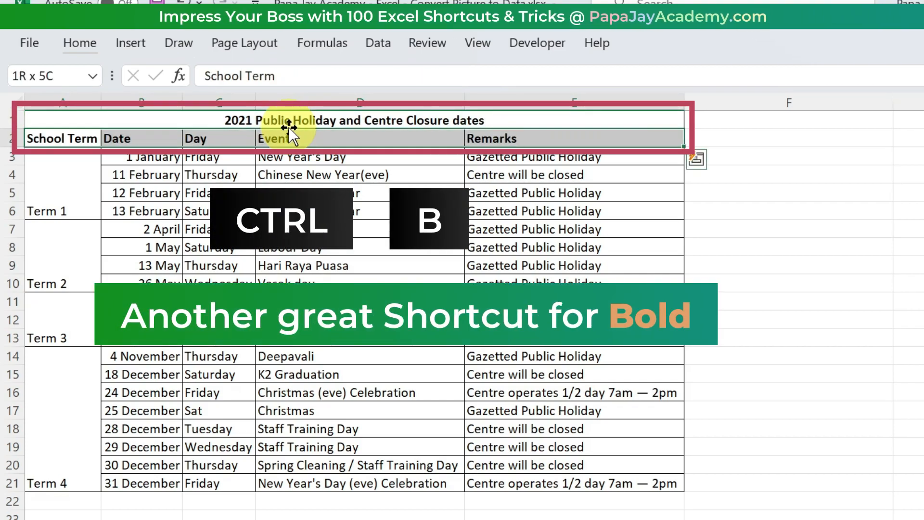
Step: Fill the title and heading rows A1:E2 with light gray
{"action": "key", "text": "shift+Up"}
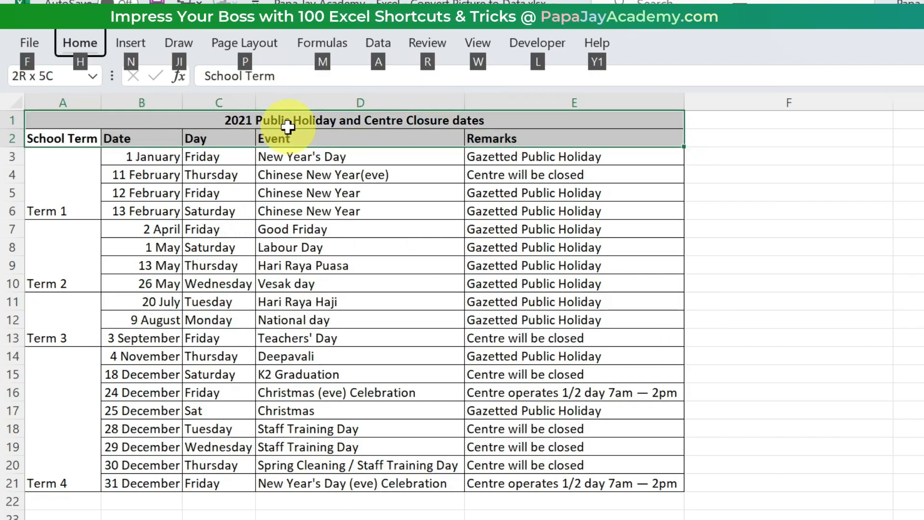
{"action": "key", "text": "h"}
{"action": "left_click", "coordinate": [271, 109]}
{"action": "left_click", "coordinate": [254, 193]}
{"action": "left_click", "coordinate": [274, 193]}
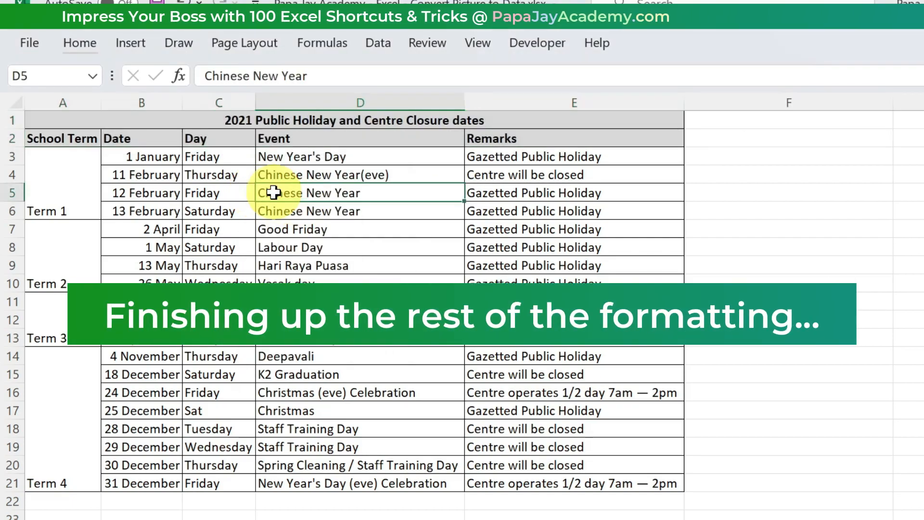
Step: Middle-align the merged term cells A3:A21 vertically
{"action": "left_click", "coordinate": [74, 201]}
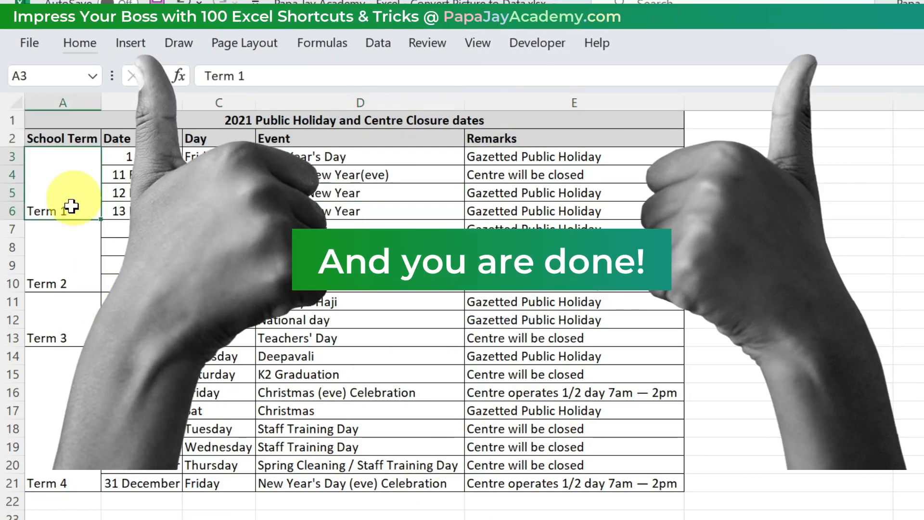
{"action": "key", "text": "ctrl+shift+Down"}
{"action": "key", "text": "ctrl+shift+Down"}
{"action": "key", "text": "ctrl+shift+Down"}
{"action": "left_click", "coordinate": [98, 42]}
{"action": "left_click", "coordinate": [367, 79]}
{"action": "left_click", "coordinate": [337, 230]}
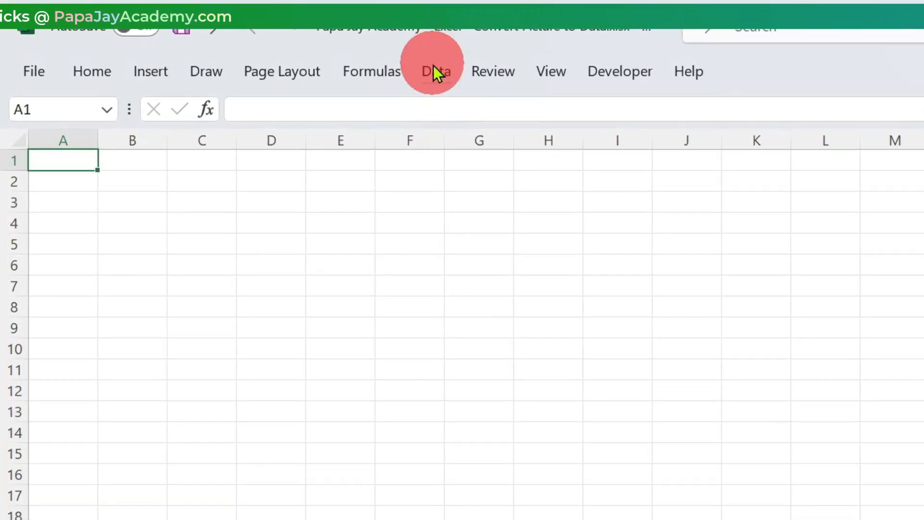
Step: Import Screenshot.png from the YouTube folder as Data from Picture into the empty sheet
{"action": "left_click", "coordinate": [433, 66]}
{"action": "left_click", "coordinate": [128, 105]}
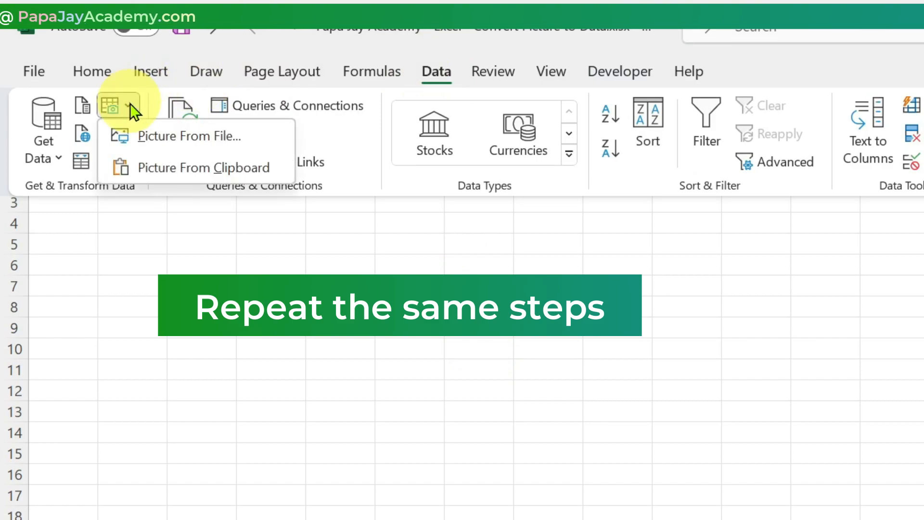
{"action": "left_click", "coordinate": [136, 137]}
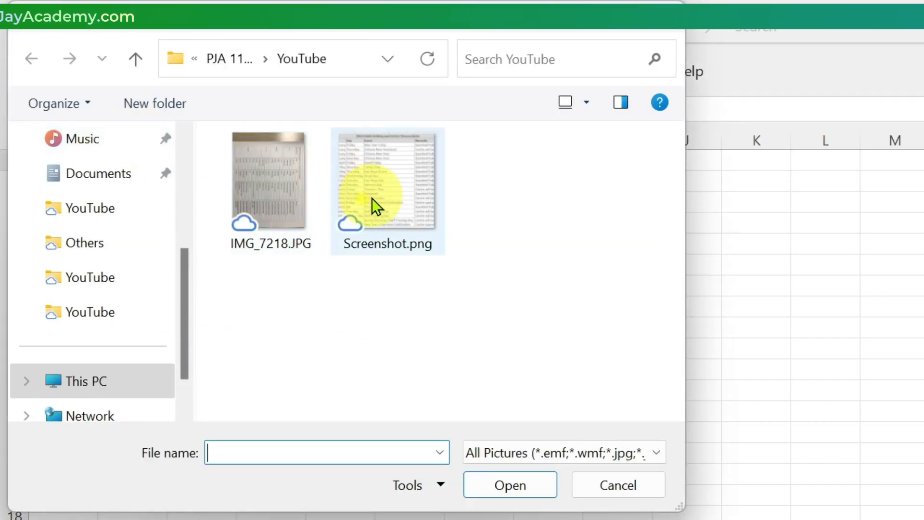
{"action": "double_click", "coordinate": [371, 198]}
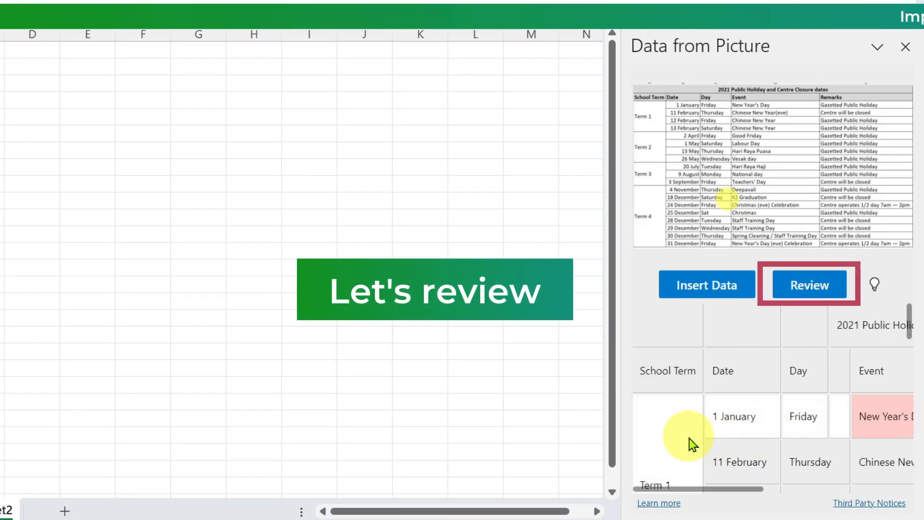
Step: Accept all flagged items in the Data from Picture review without changes and insert the data into the worksheet
{"action": "left_click", "coordinate": [821, 297]}
{"action": "left_click", "coordinate": [760, 418]}
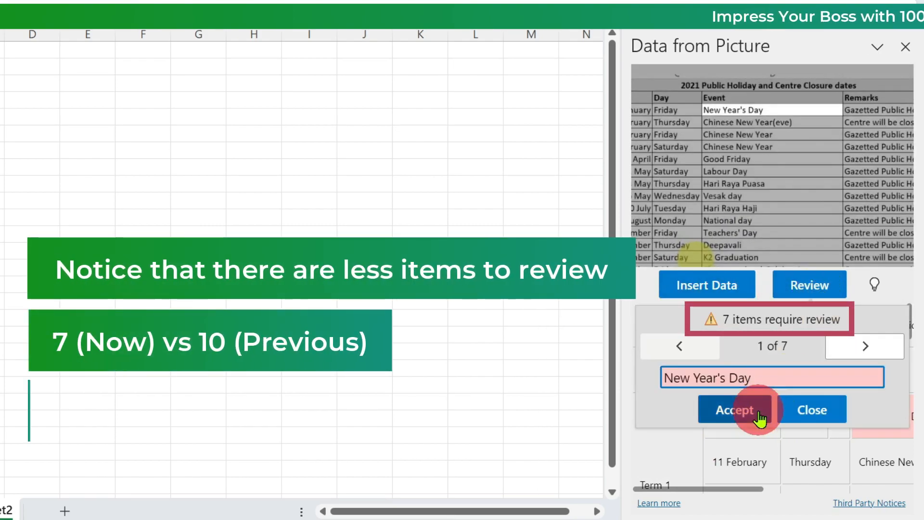
{"action": "left_click", "coordinate": [760, 417]}
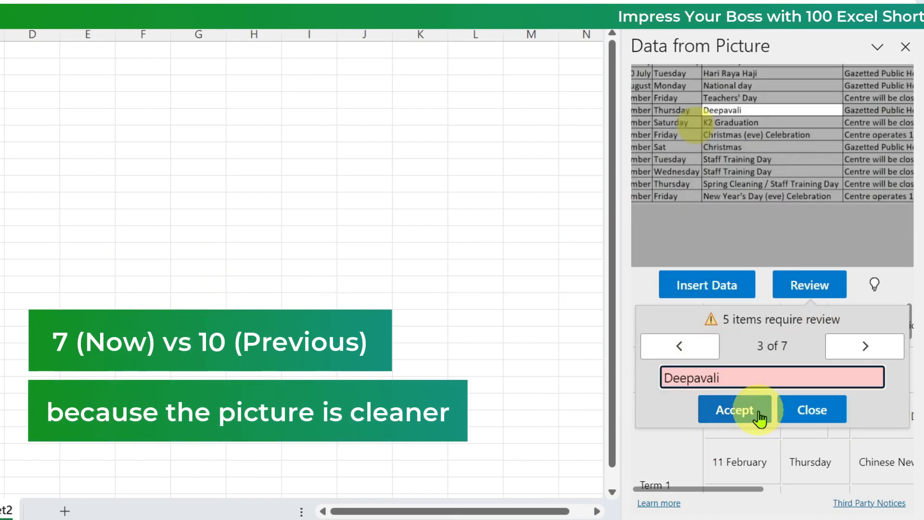
{"action": "left_click", "coordinate": [760, 417]}
{"action": "left_click", "coordinate": [760, 418]}
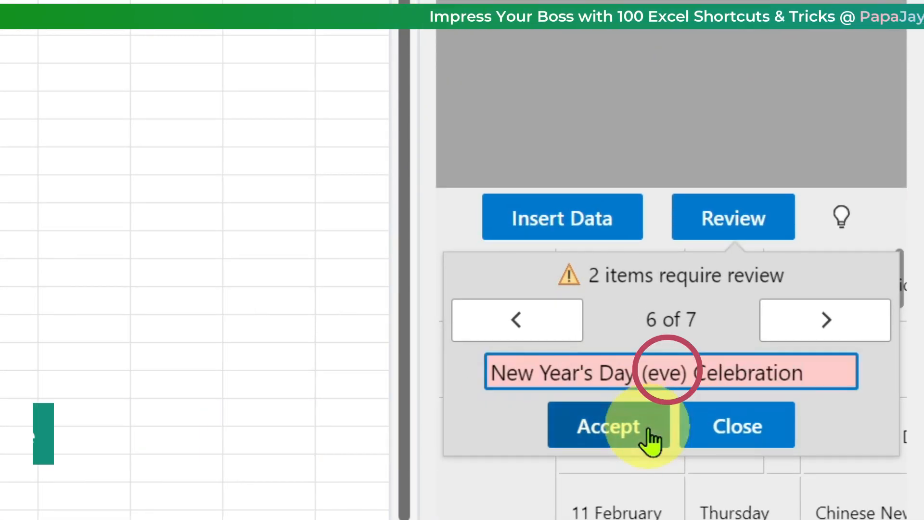
{"action": "left_click", "coordinate": [652, 439]}
{"action": "left_click", "coordinate": [651, 439]}
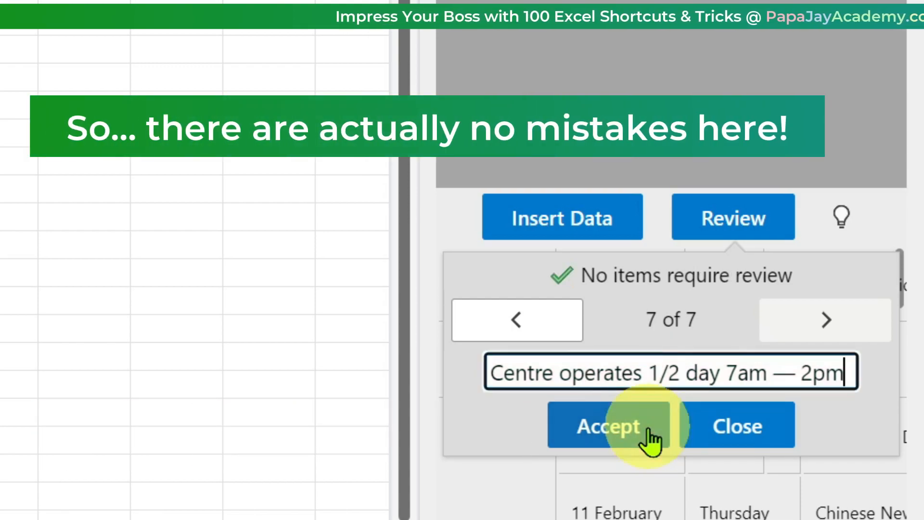
{"action": "left_click", "coordinate": [737, 427]}
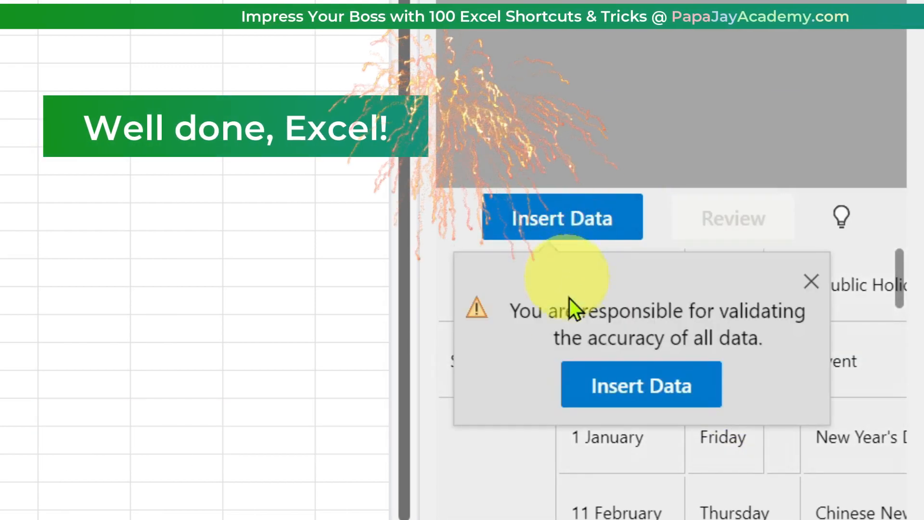
{"action": "left_click", "coordinate": [606, 415]}
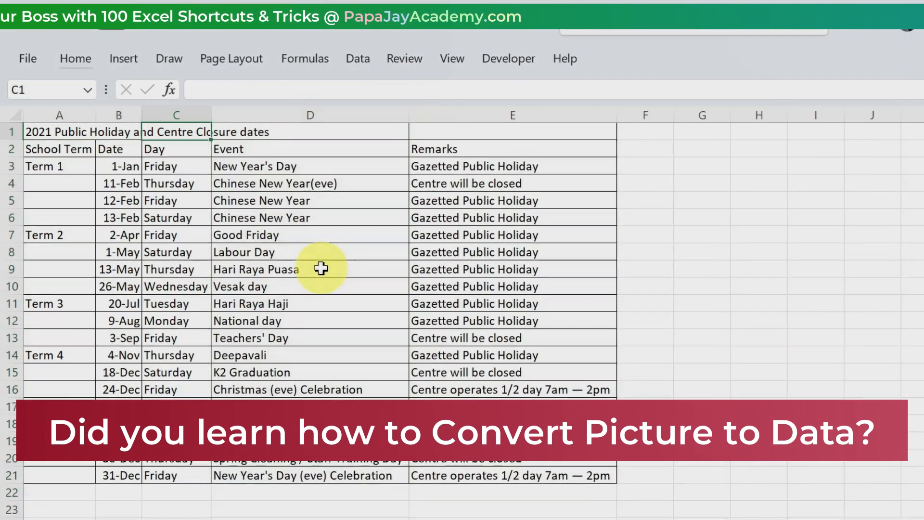
Step: Center the title across the cells A1:E1 using the cell alignment format
{"action": "key", "text": "ctrl+shift+Right"}
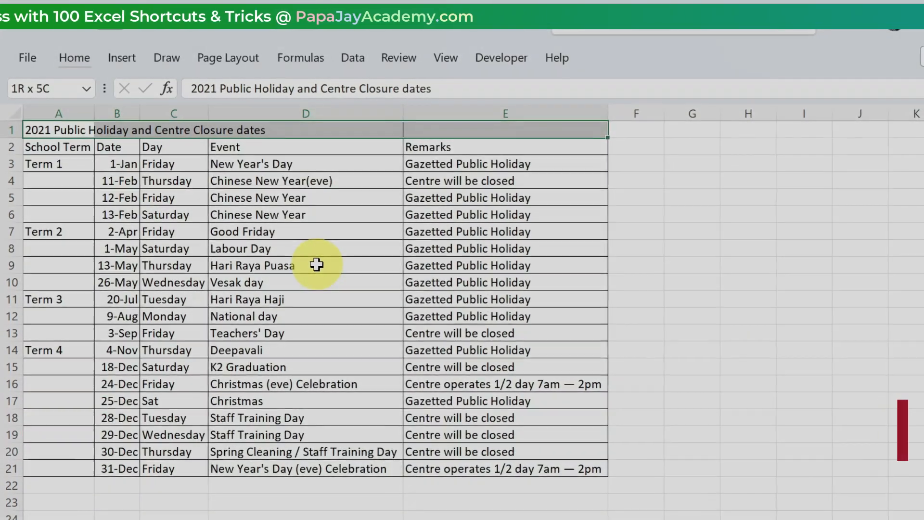
{"action": "key", "text": "ctrl+1"}
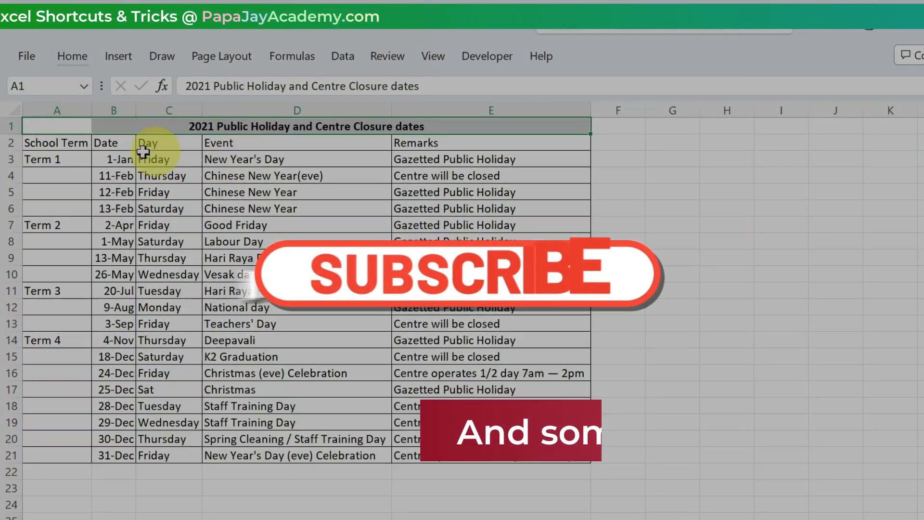